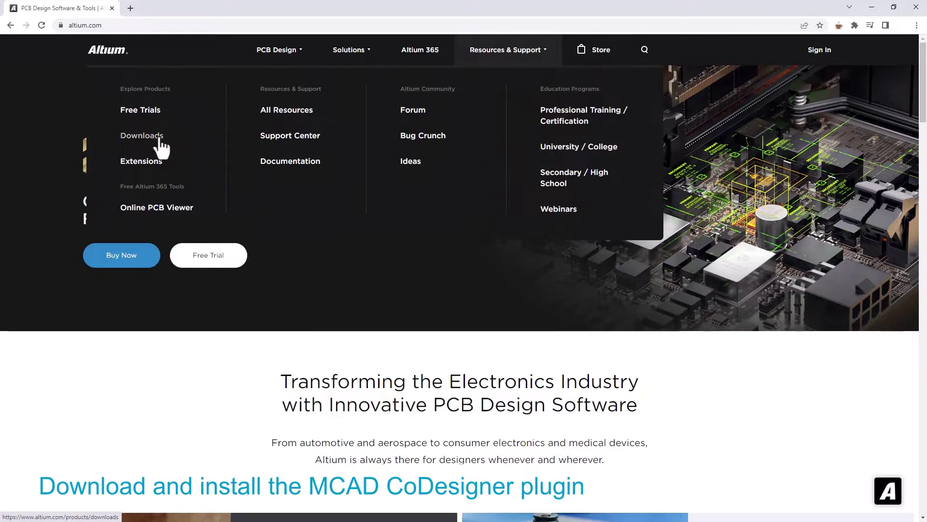
# Save the SOLIDWORKS CoDesigner plugin installer (3.2.0.11, exe) from Altium Downloads to the Downloads folder
pyautogui.click(161, 145)
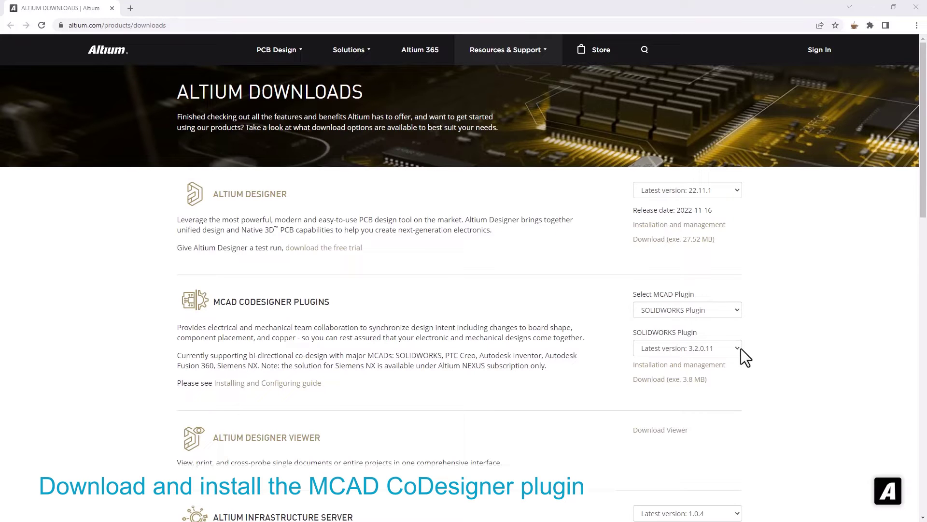
pyautogui.click(692, 386)
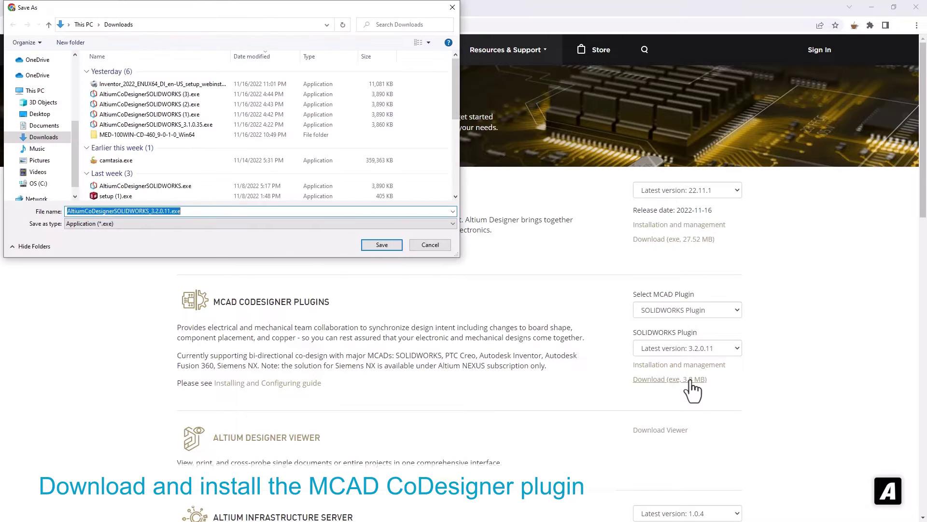
pyautogui.click(387, 247)
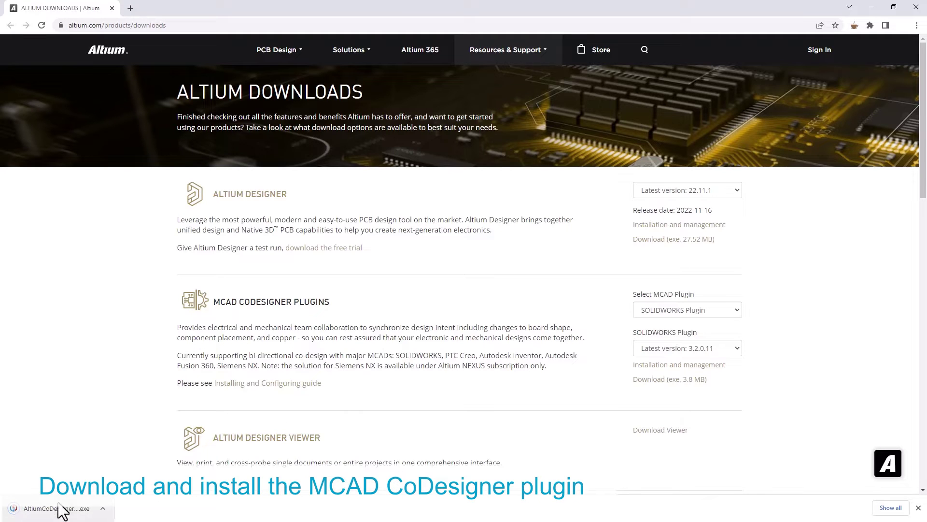
# Run the CoDesigner 3.2.0.11 installer, accept the licence, keep the default location, and finish
pyautogui.click(55, 508)
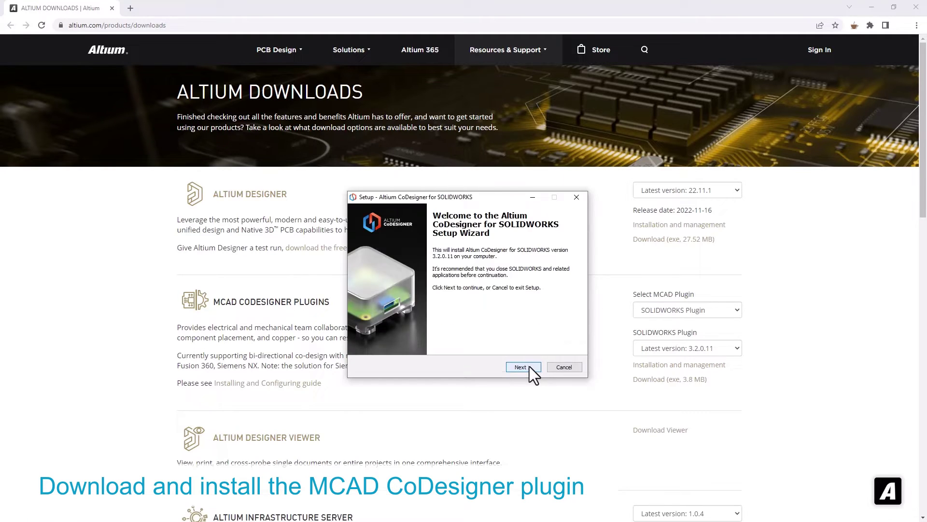
pyautogui.click(529, 366)
pyautogui.click(530, 365)
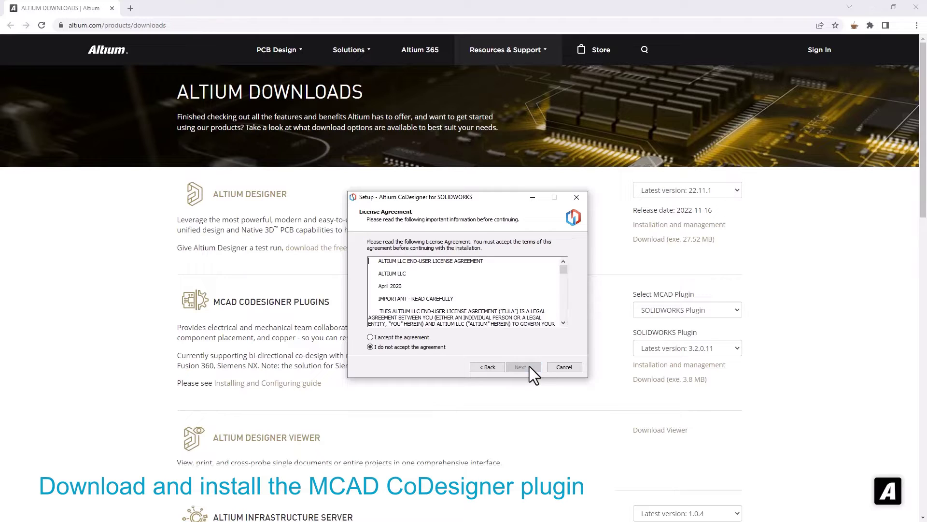
pyautogui.click(414, 338)
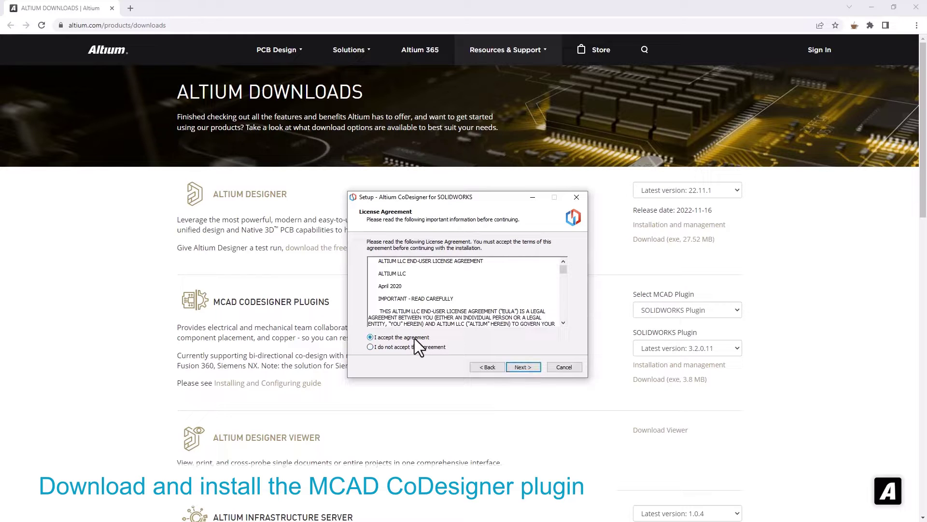
pyautogui.click(519, 365)
pyautogui.click(519, 366)
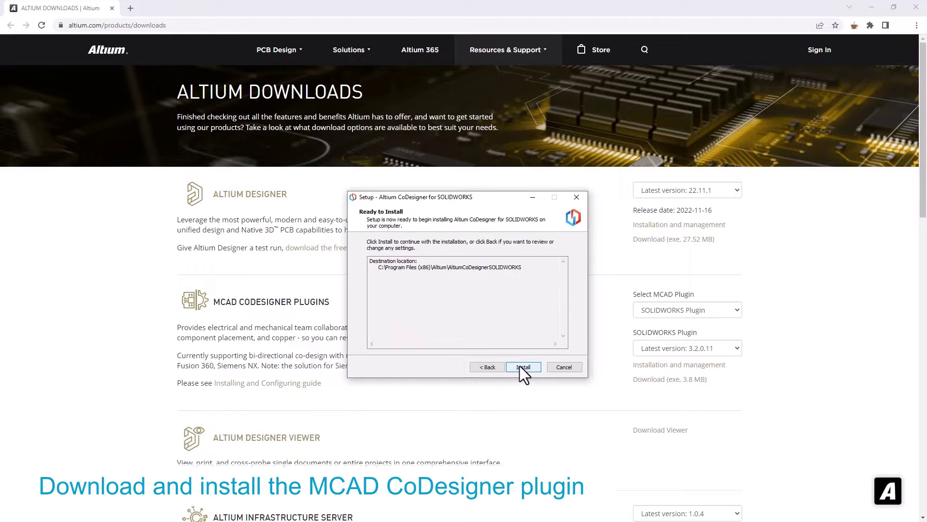
pyautogui.click(520, 366)
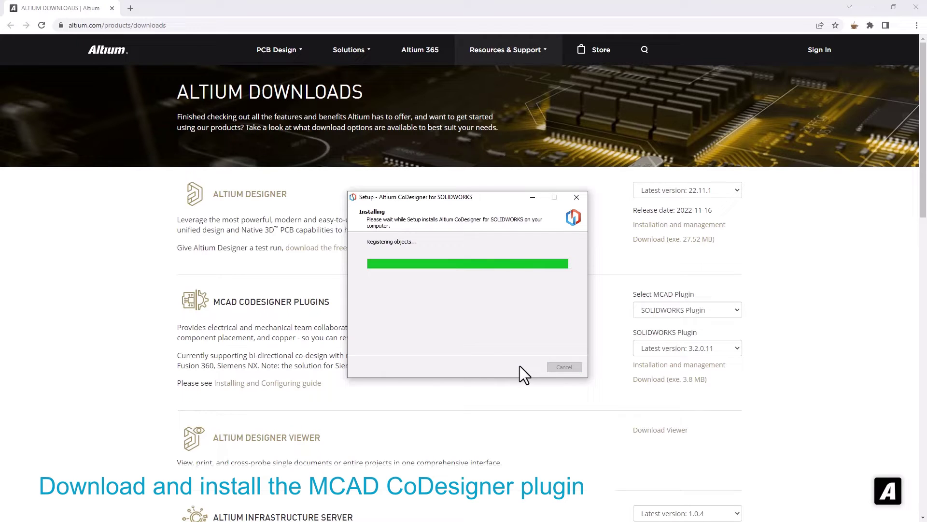
pyautogui.click(523, 367)
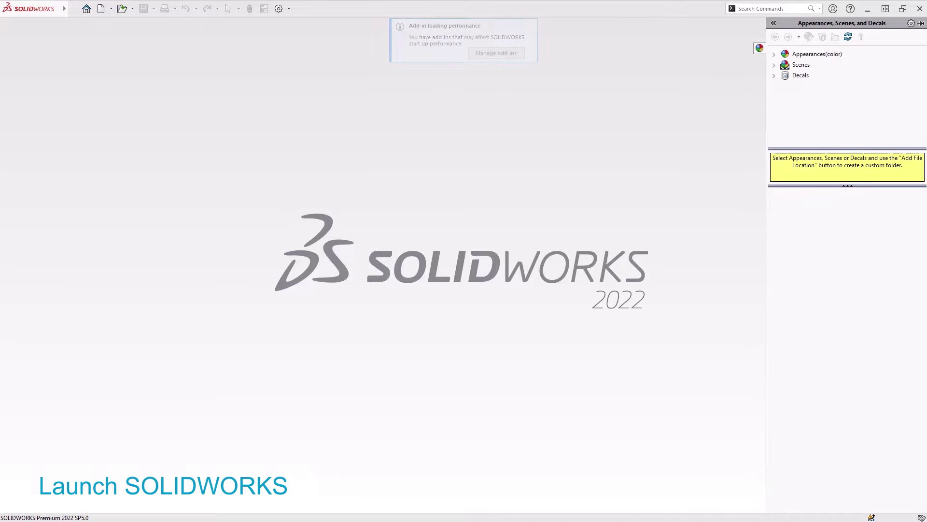
# Tick Altium CoDesigner under Other Add-ins in the SOLIDWORKS Add-Ins dialog and confirm
pyautogui.click(289, 9)
pyautogui.click(290, 35)
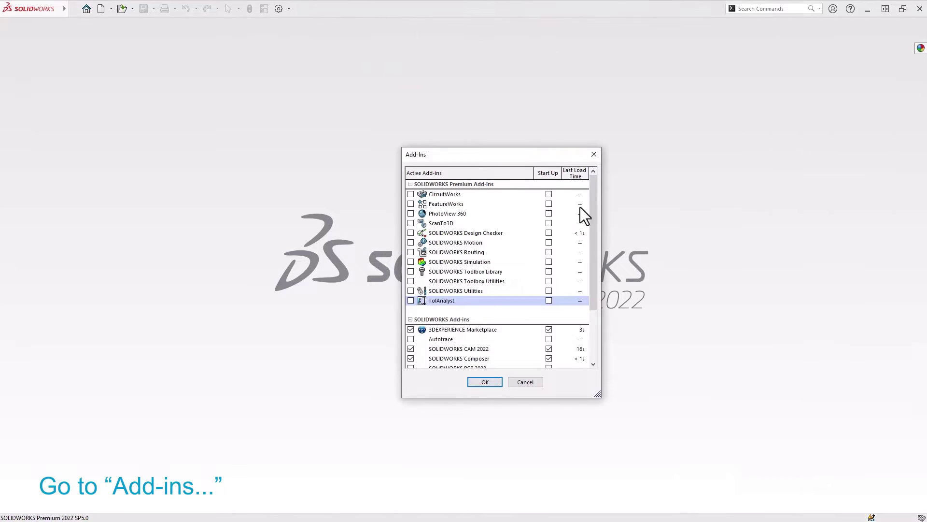
pyautogui.moveTo(595, 232); pyautogui.dragTo(592, 306)
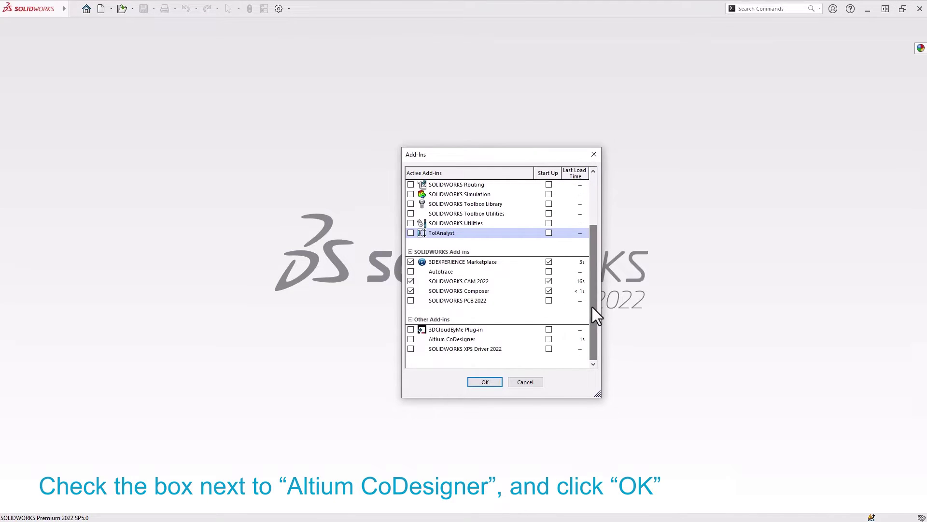
pyautogui.click(410, 339)
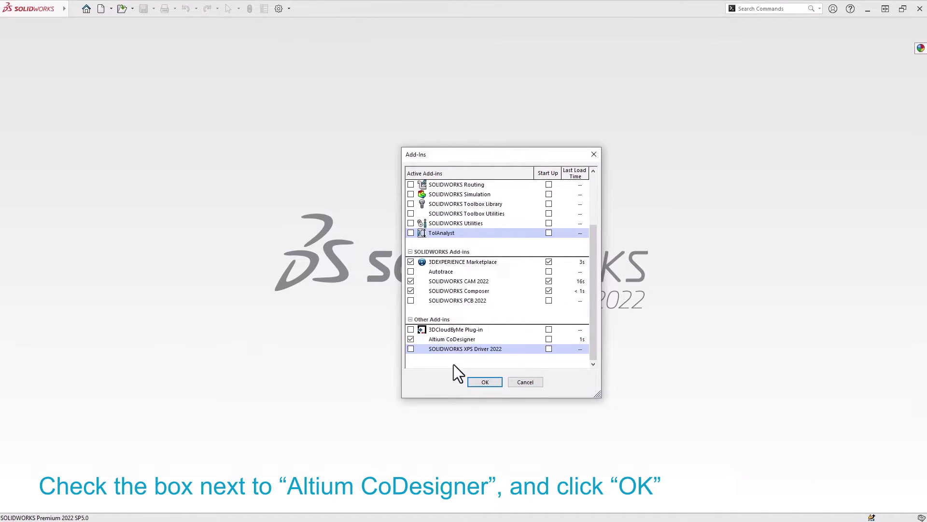
pyautogui.click(484, 382)
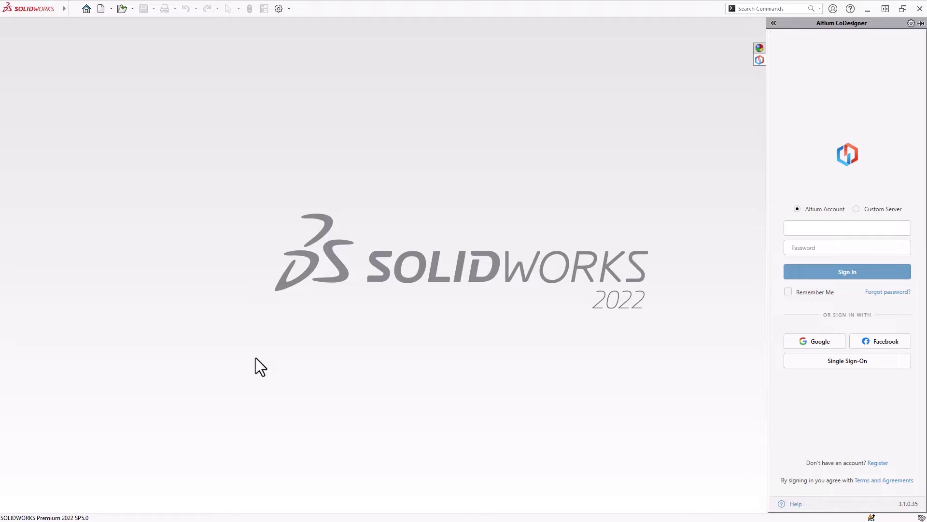
# Start an Altium account registration and submit the new account's e-mail address
pyautogui.click(878, 463)
pyautogui.click(256, 307)
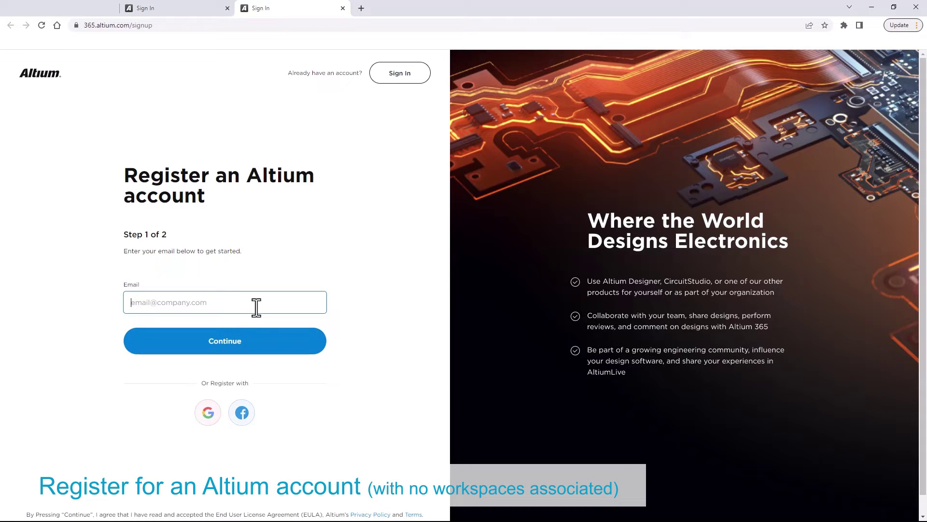
pyautogui.click(245, 342)
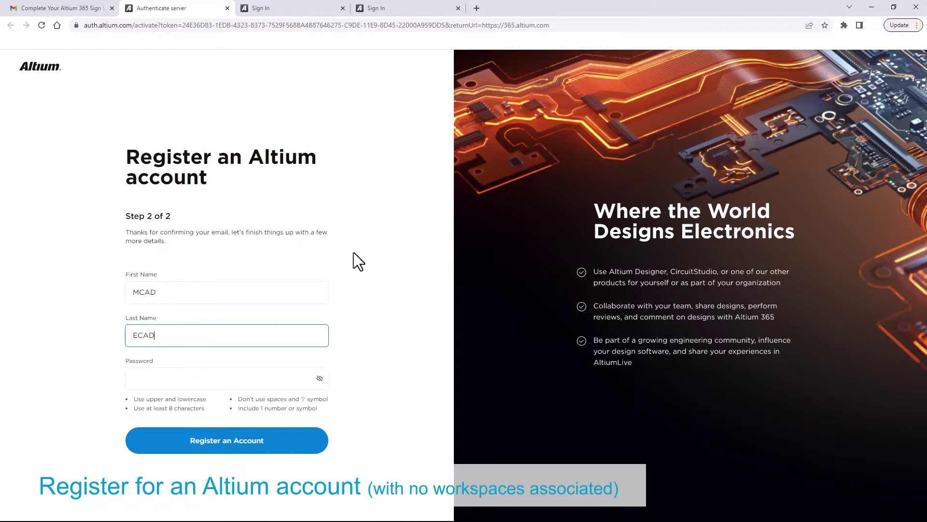
pyautogui.press('Tab')
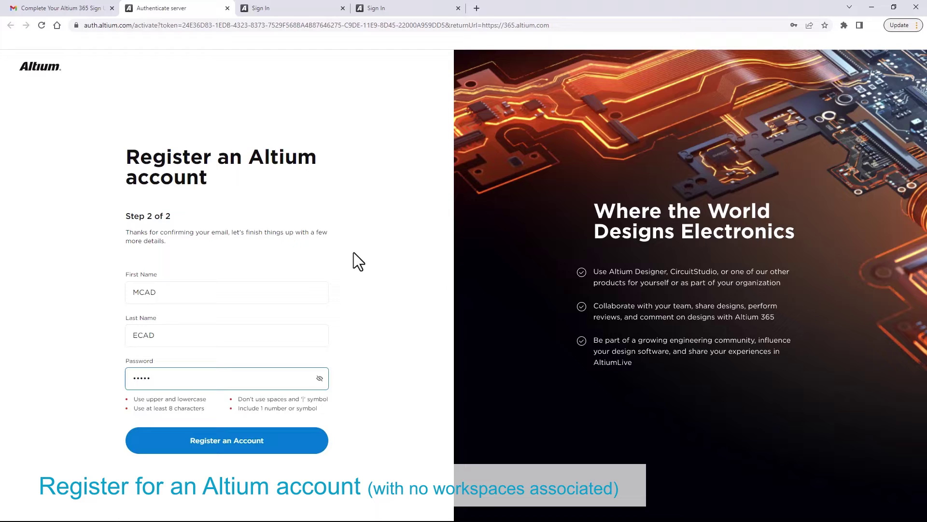
# Fill in the name and password fields and register the account
pyautogui.write('••')
pyautogui.click(379, 377)
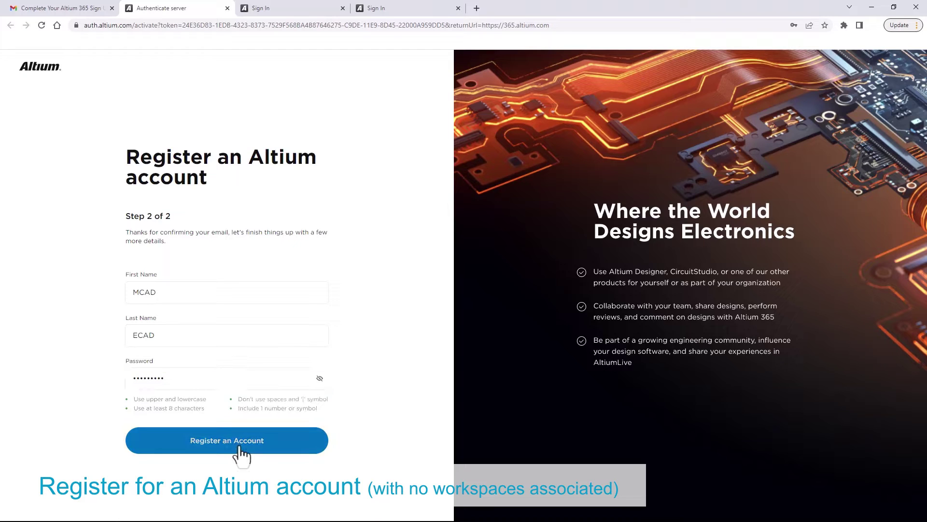
pyautogui.click(241, 451)
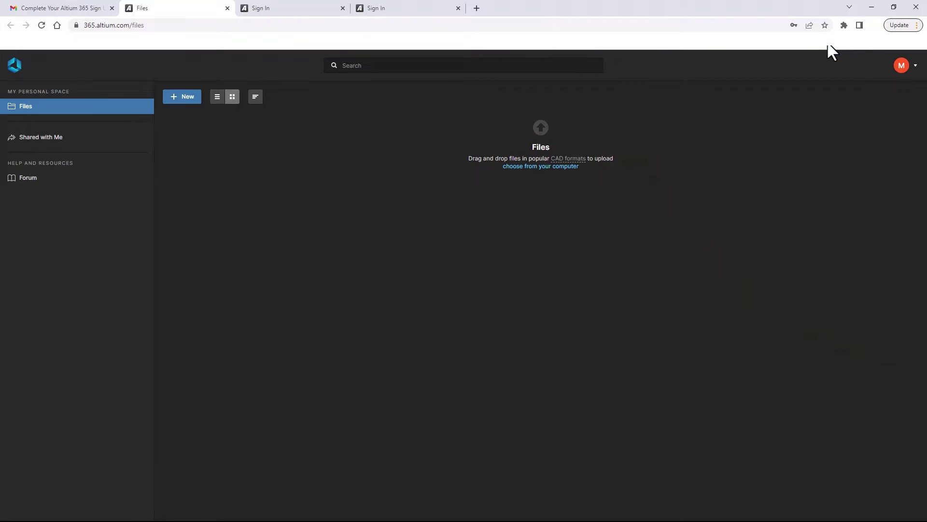
# Sign in to the CoDesigner panel with the new account's e-mail and password
pyautogui.click(869, 8)
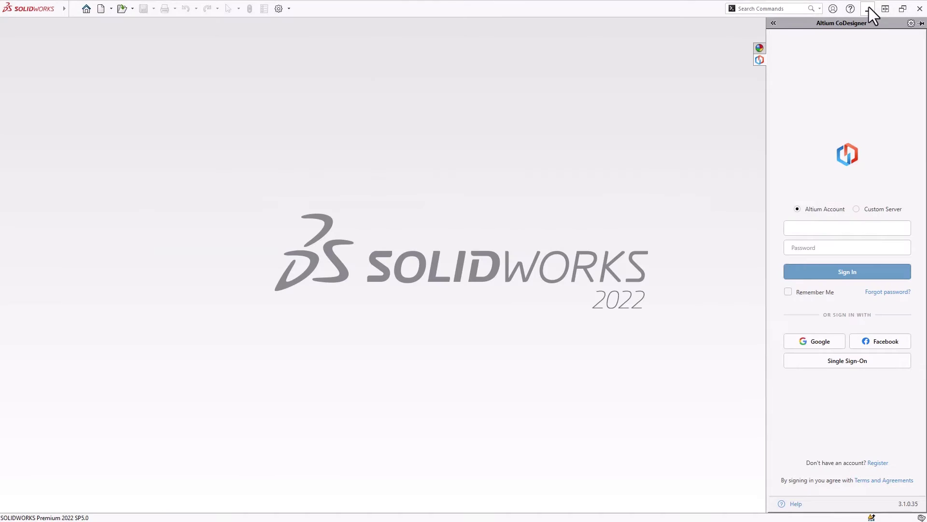
pyautogui.click(795, 228)
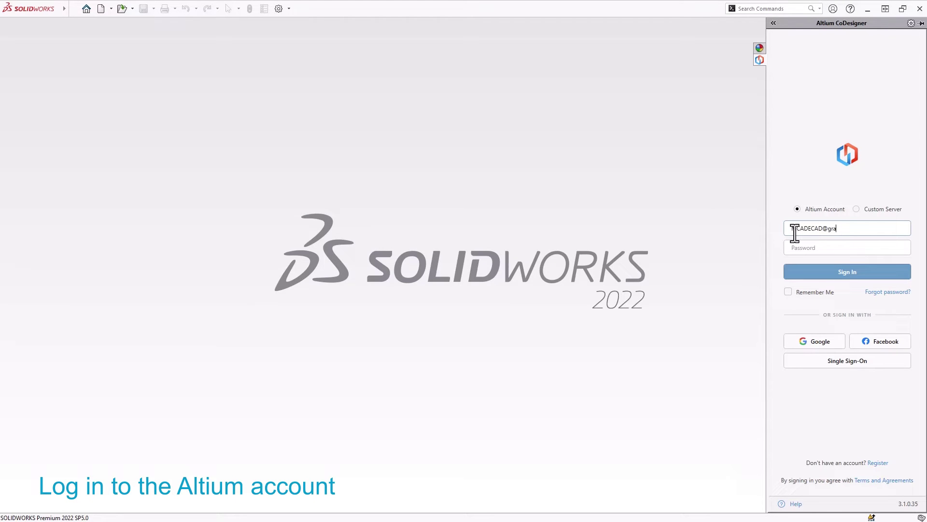
pyautogui.press('Tab')
pyautogui.write('••')
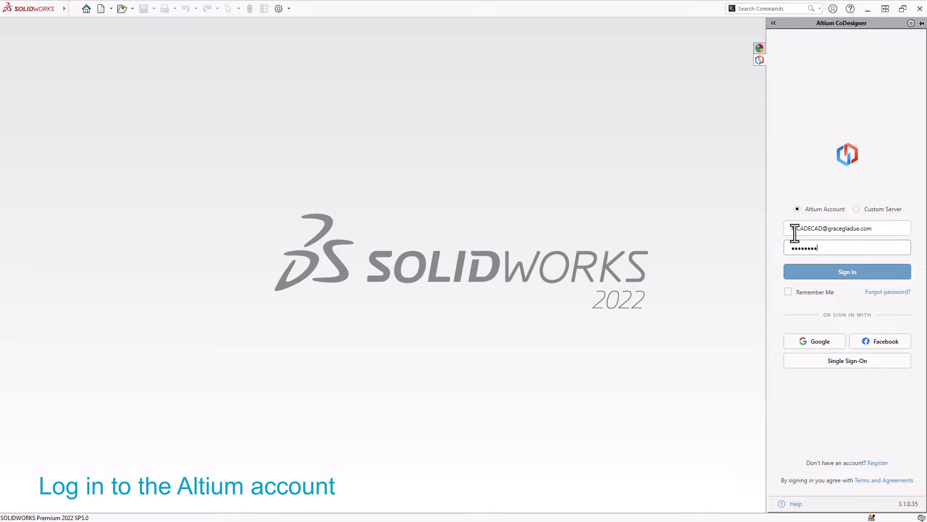
pyautogui.click(828, 271)
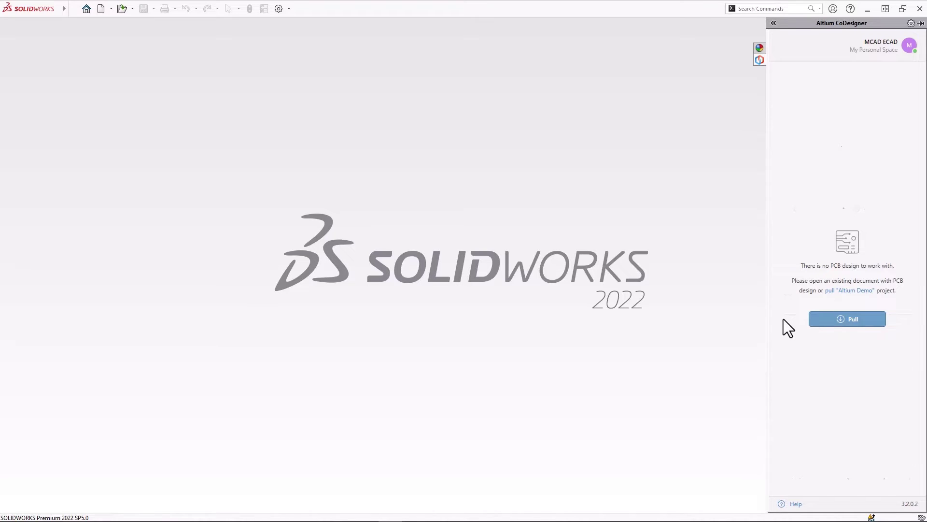
# Pull USB BT Dongle (Altium Demo) and save its assembly in Documents\MCAD ECAD
pyautogui.click(856, 318)
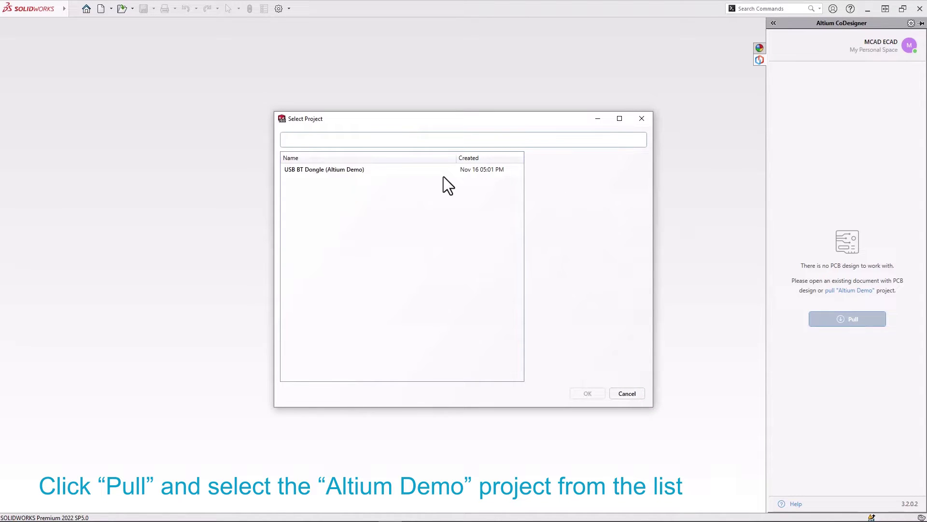
pyautogui.click(400, 169)
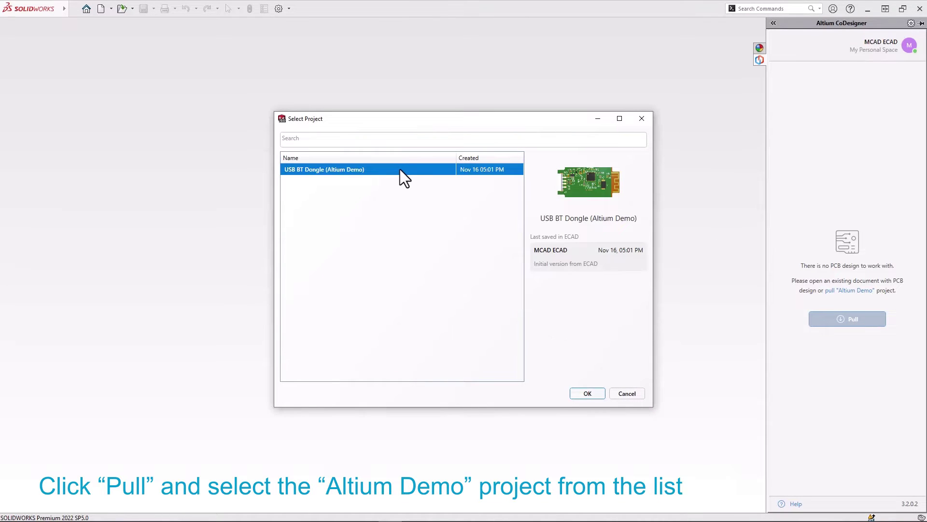
pyautogui.click(576, 394)
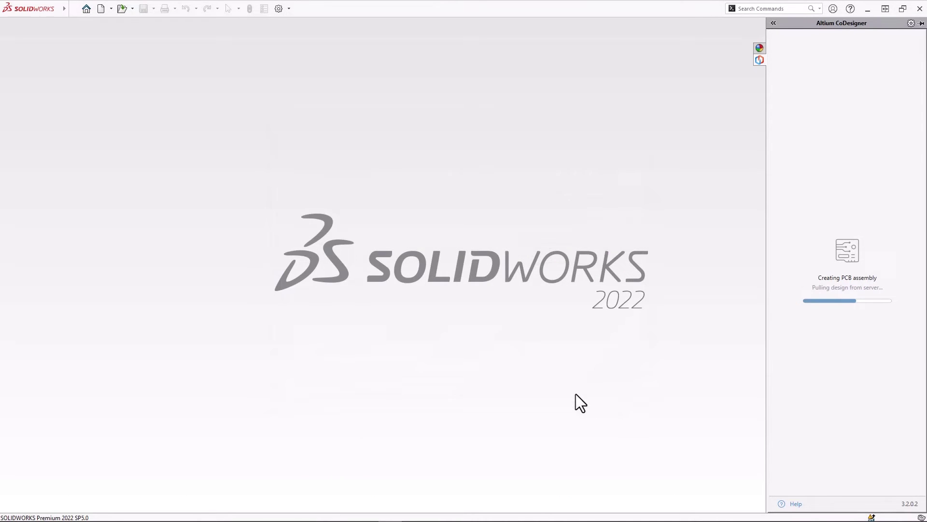
pyautogui.doubleClick(435, 269)
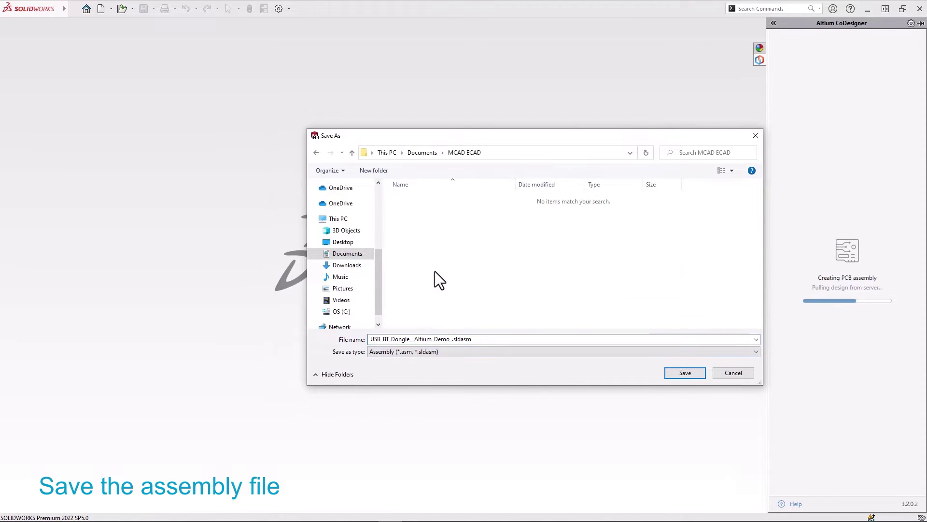
pyautogui.click(676, 375)
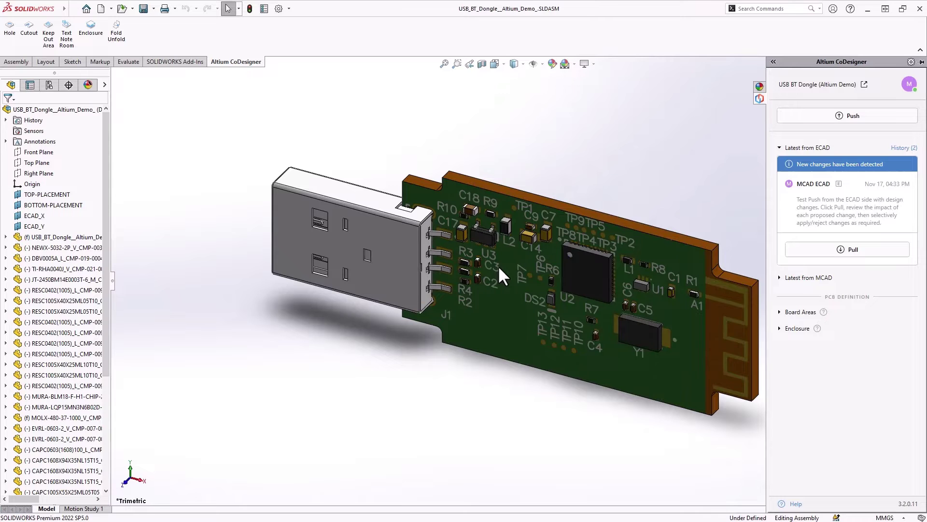
# Preview the Y1 crystal and resistor placement changes, then apply all ECAD changes
pyautogui.click(838, 254)
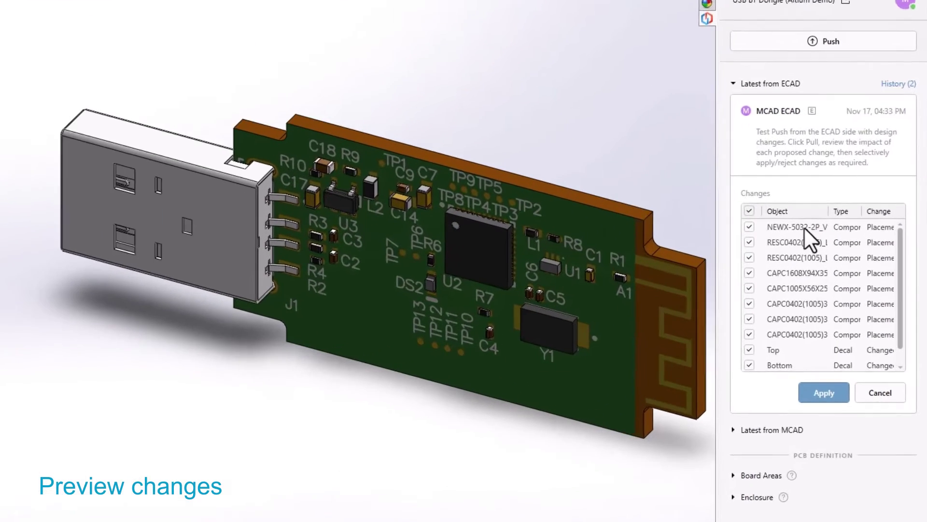
pyautogui.click(804, 226)
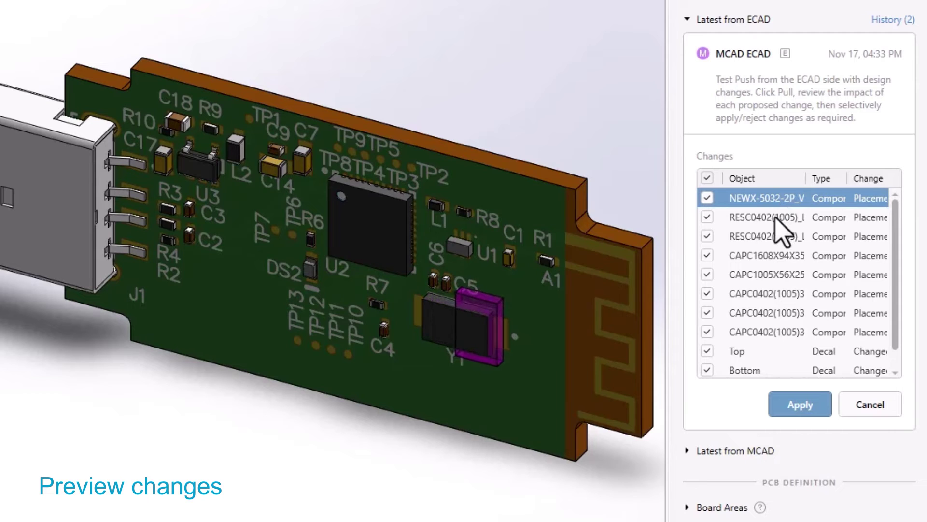
pyautogui.click(778, 220)
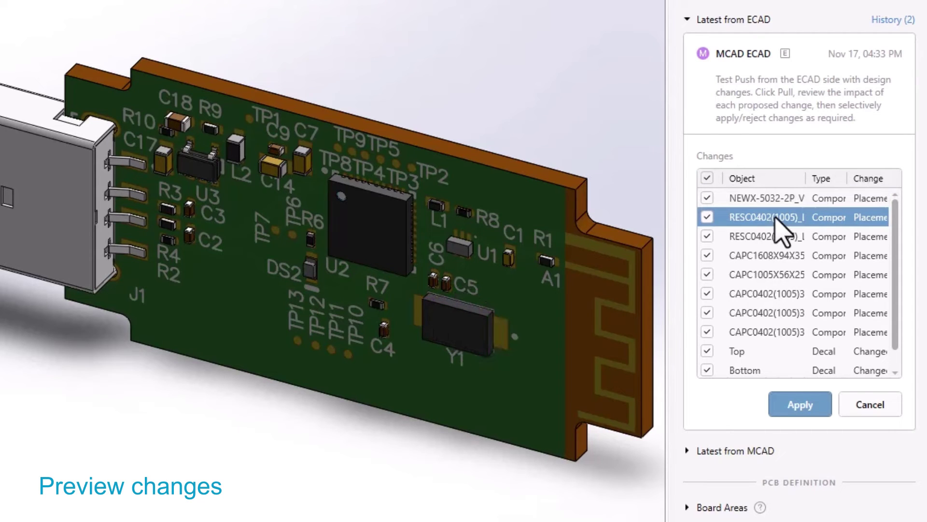
pyautogui.click(778, 236)
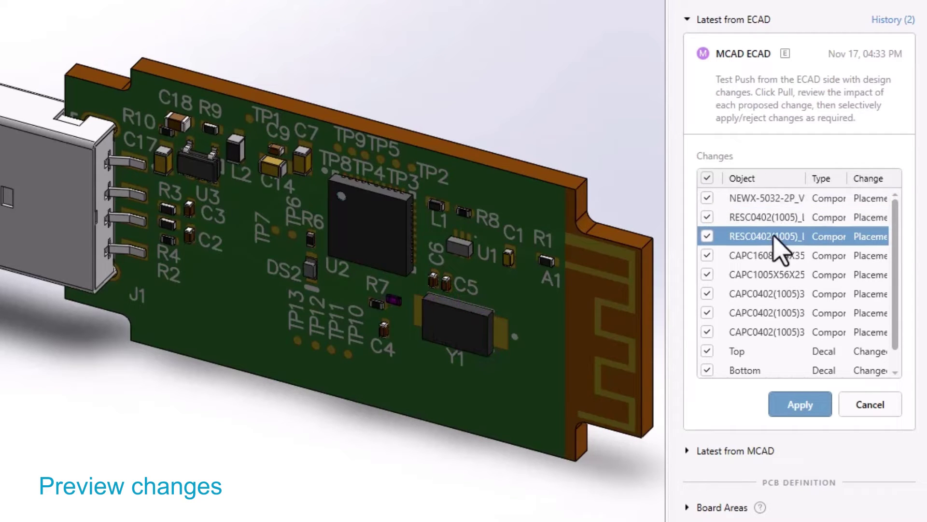
pyautogui.click(802, 407)
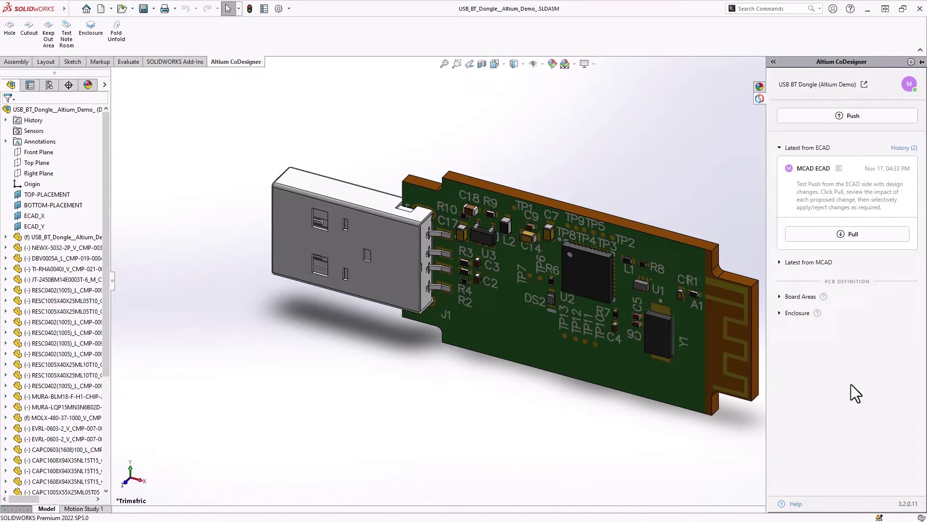
# Enable 'Build 3D geometry for Copper and Solder Mask' and 'Build Vias' in CoDesigner settings
pyautogui.click(909, 85)
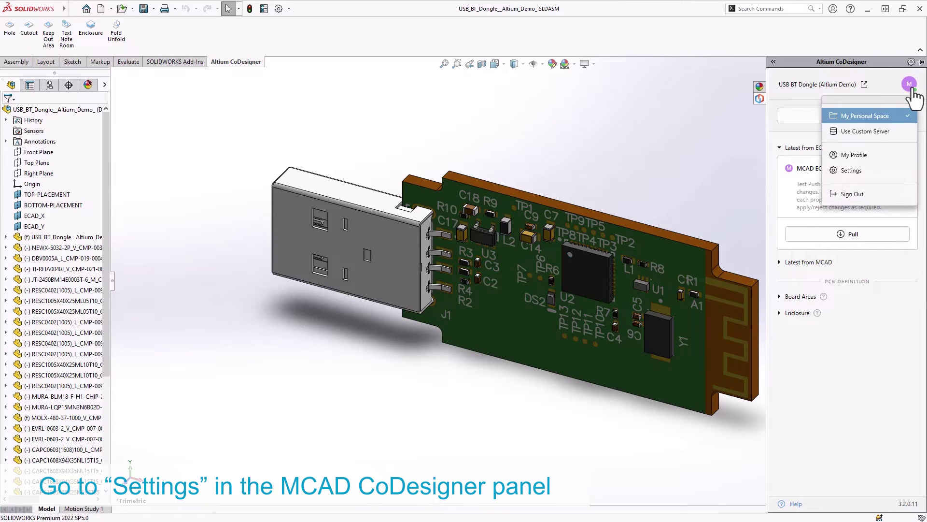
pyautogui.click(861, 169)
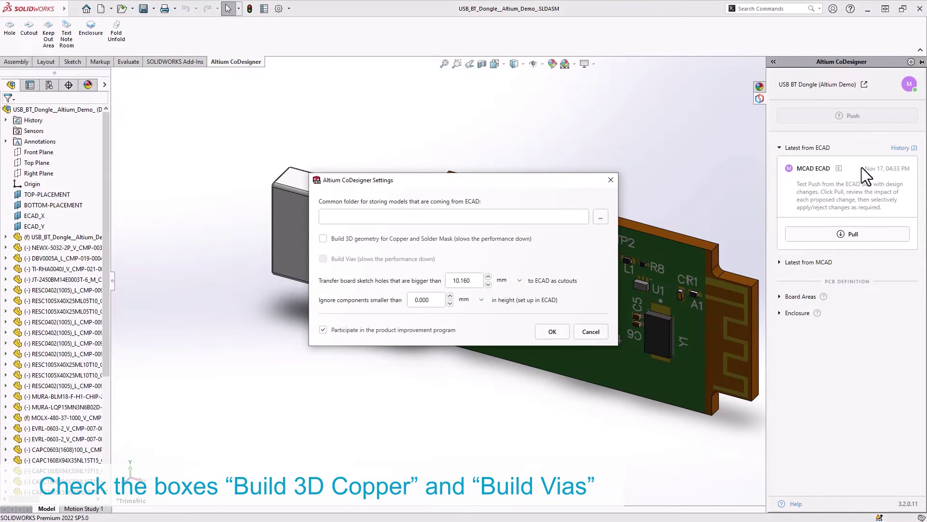
pyautogui.click(323, 238)
pyautogui.click(323, 258)
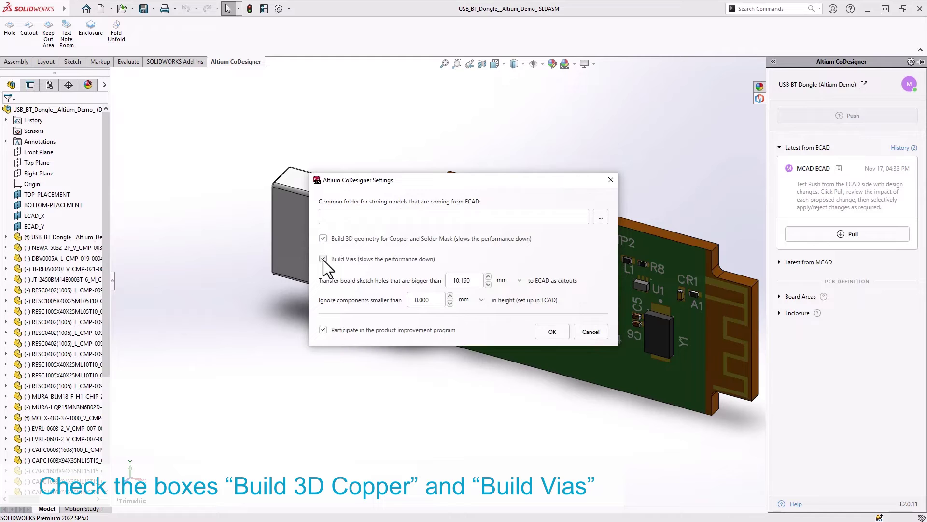
pyautogui.click(551, 332)
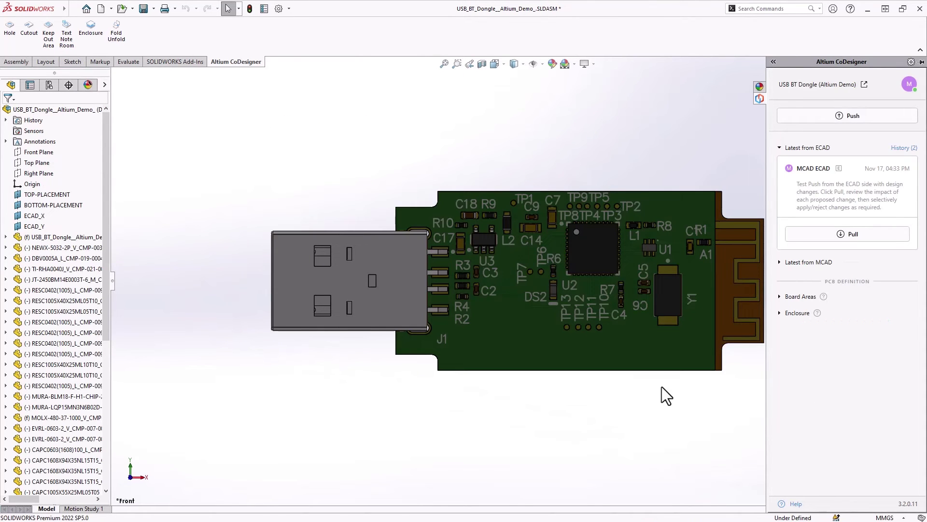
# Make the Layer_Bottom and Layer_Top SolderMask layers and board part transparent
pyautogui.click(83, 301)
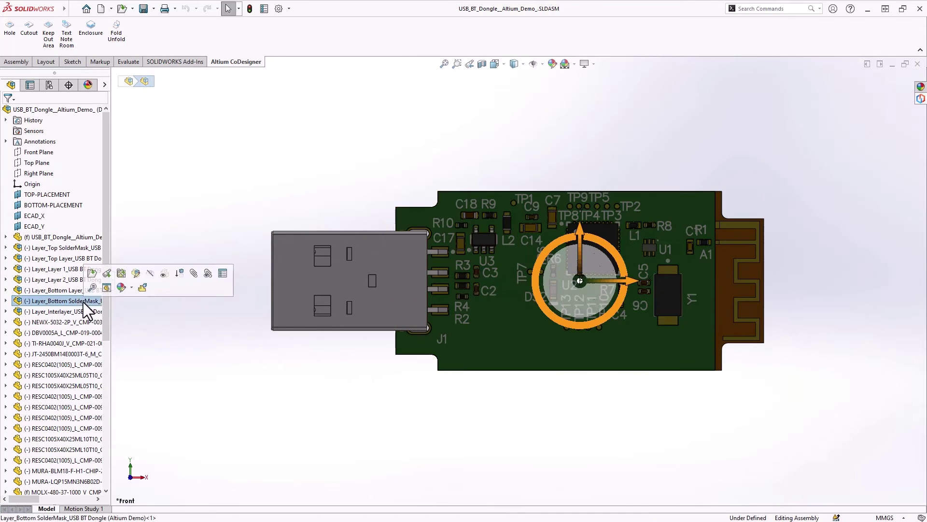
pyautogui.keyDown('ctrl'); pyautogui.click(87, 248); pyautogui.keyUp('ctrl')
pyautogui.keyDown('ctrl'); pyautogui.click(89, 238); pyautogui.keyUp('ctrl')
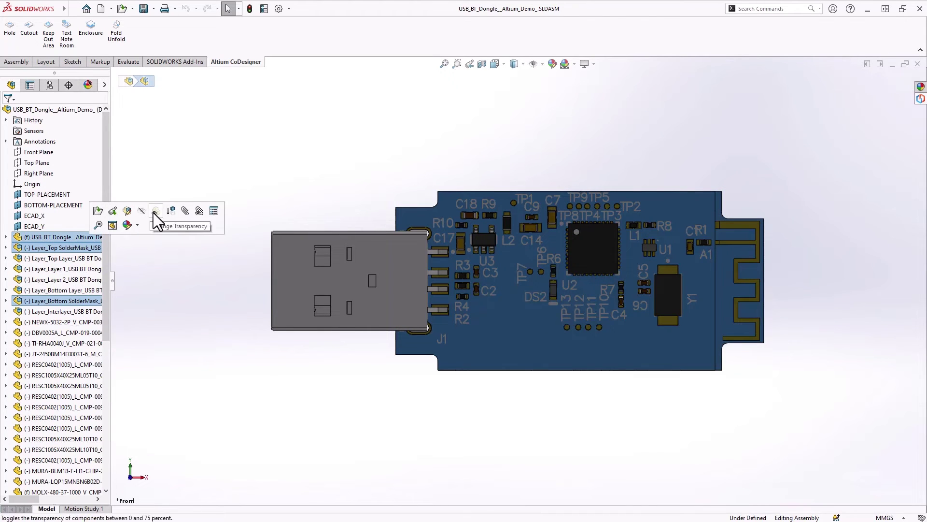
pyautogui.click(154, 212)
pyautogui.click(153, 212)
# Zoom and orbit to inspect the copper traces and pins, then return to the front view
pyautogui.scroll(-2, 647, 253)
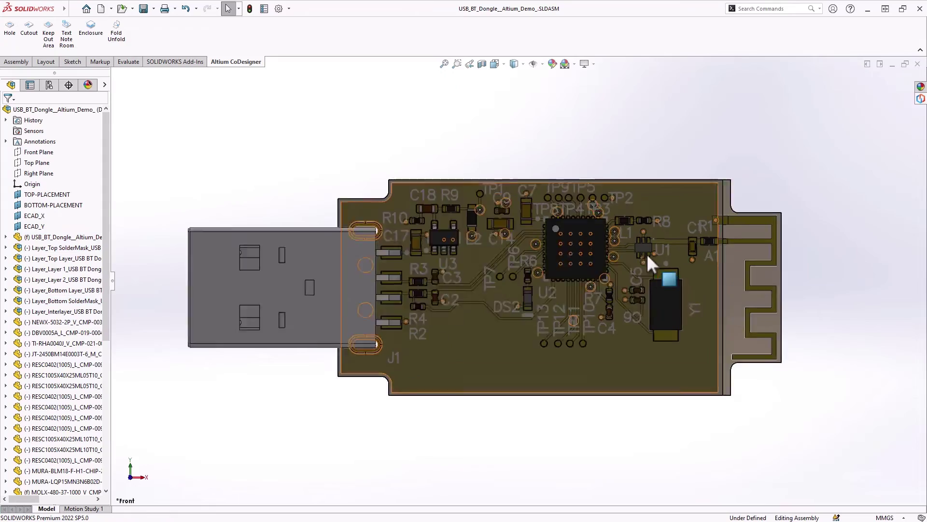
pyautogui.scroll(-6, 583, 261)
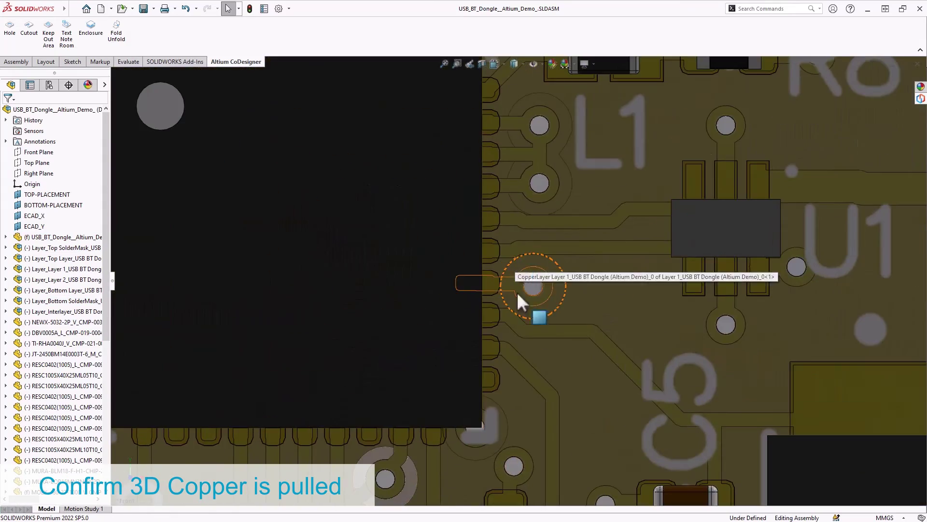
pyautogui.scroll(4, 520, 301)
pyautogui.moveTo(524, 290); pyautogui.dragTo(482, 184, button='middle')
pyautogui.scroll(-6, 488, 189)
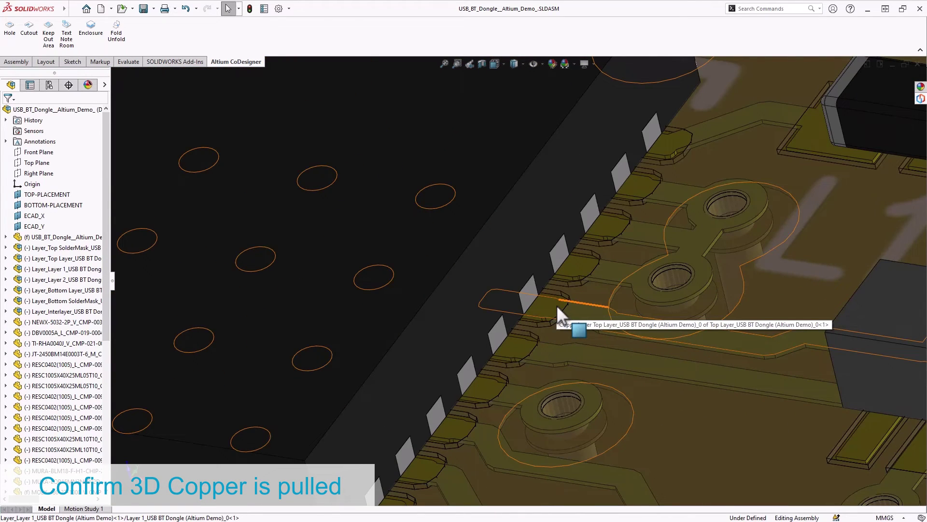
pyautogui.moveTo(559, 307); pyautogui.dragTo(586, 233, button='middle')
pyautogui.hotkey('ctrl', '1')
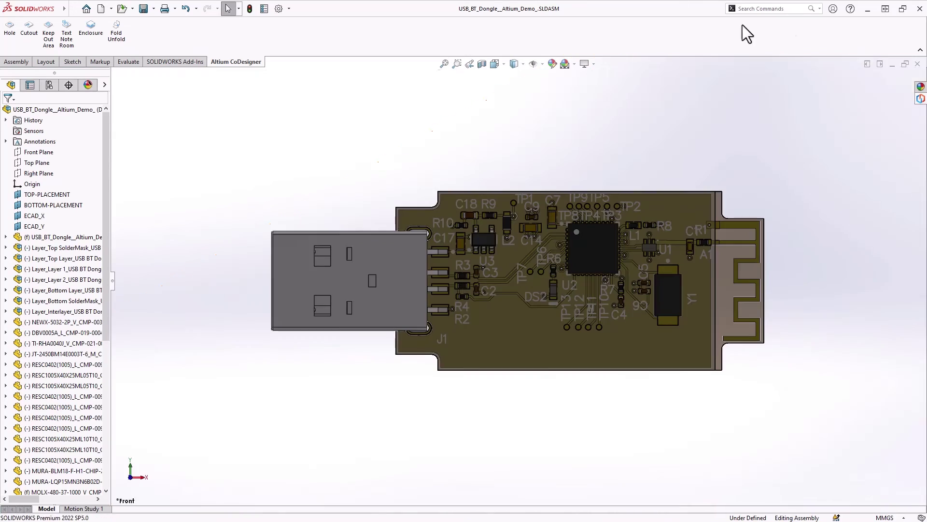
pyautogui.click(921, 99)
# View the dongle project in Altium 365 as PCB layout, 3D model, then its BOM
pyautogui.click(865, 97)
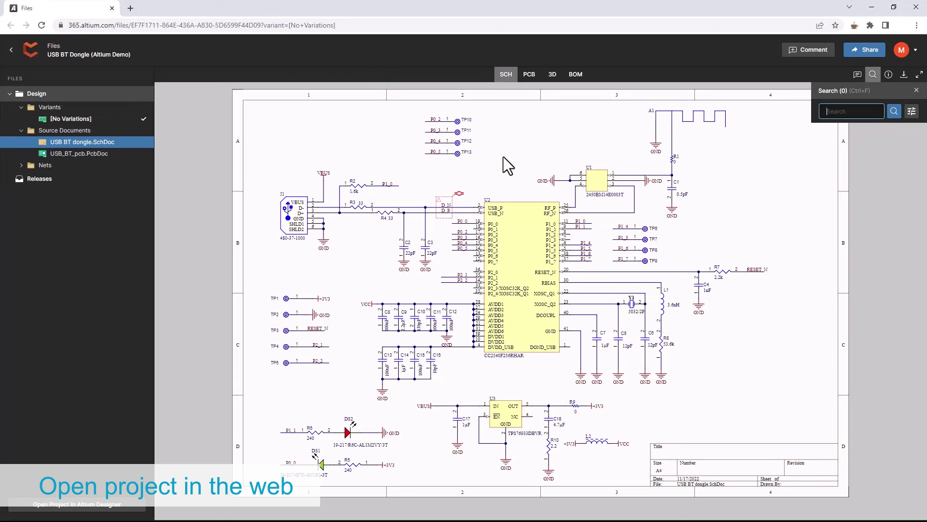
pyautogui.click(529, 75)
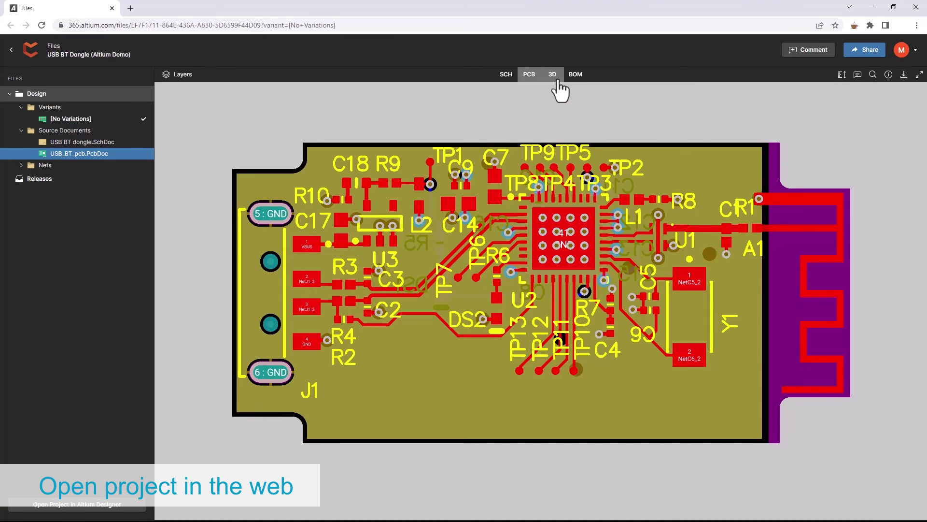
pyautogui.click(553, 78)
pyautogui.moveTo(423, 381); pyautogui.dragTo(409, 318)
pyautogui.scroll(-3, 451, 335)
pyautogui.click(576, 76)
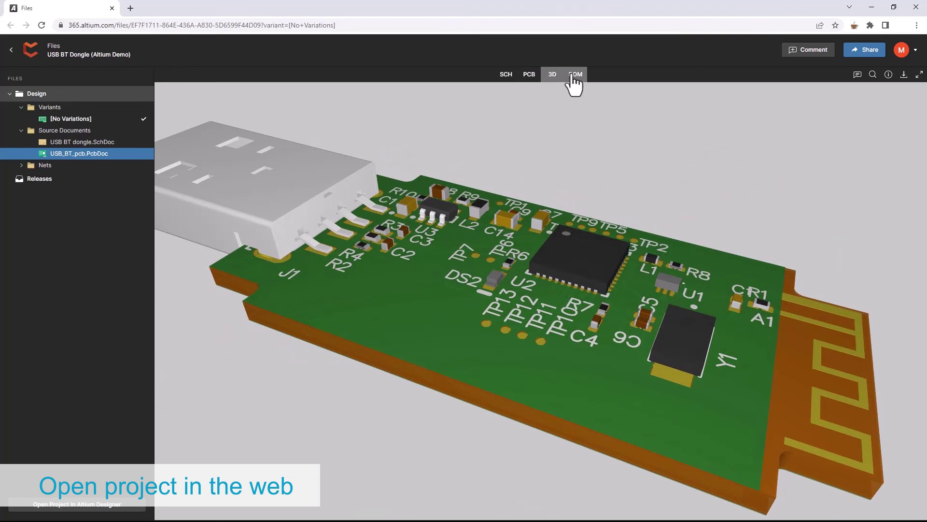